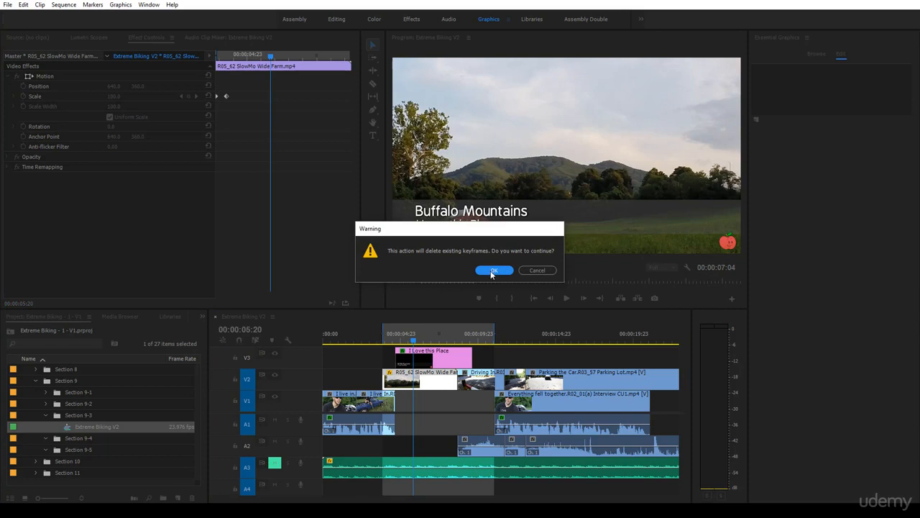
# Delete the Scale keyframes of the SlowMo Wide Farm clip and trim its start to line up with the V3 graphic's start.
pyautogui.click(491, 270)
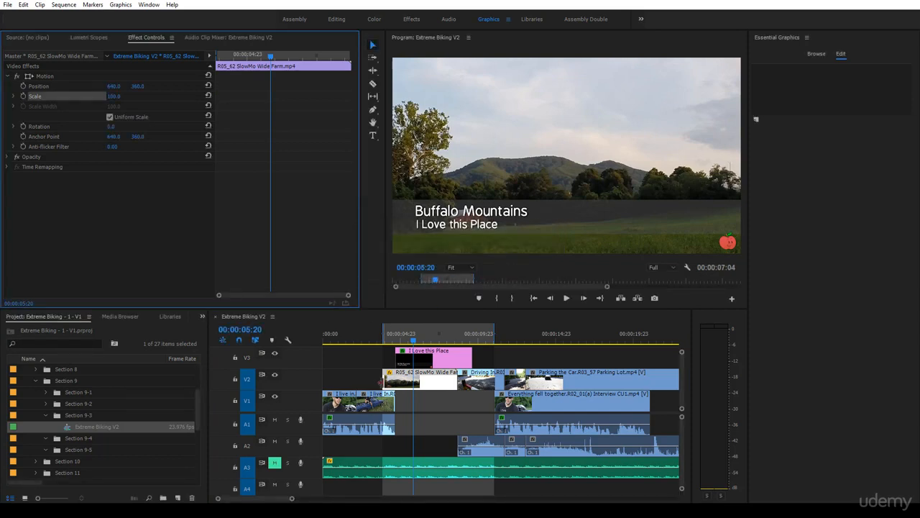
pyautogui.moveTo(385, 383); pyautogui.dragTo(399, 387)
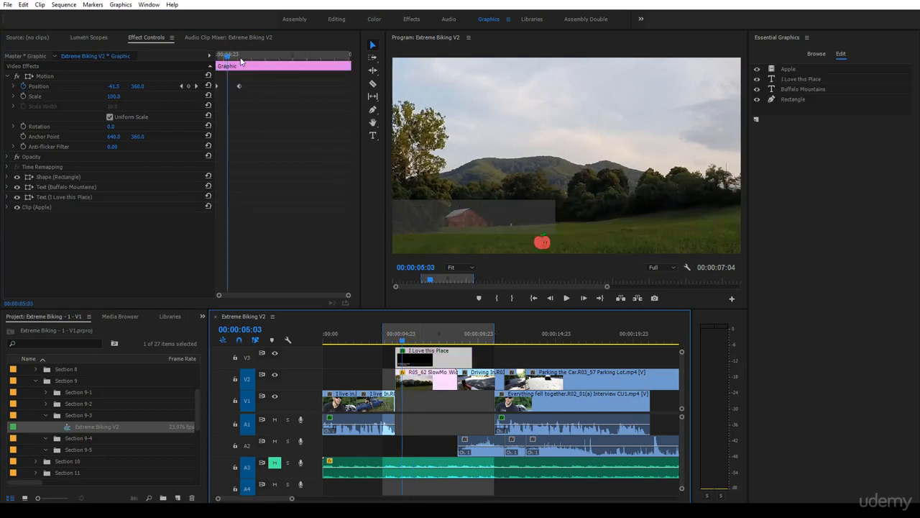
# Remove all Motion Position keyframes from the V3 title graphic at a point where it sits fully in frame.
pyautogui.moveTo(227, 65); pyautogui.dragTo(270, 75)
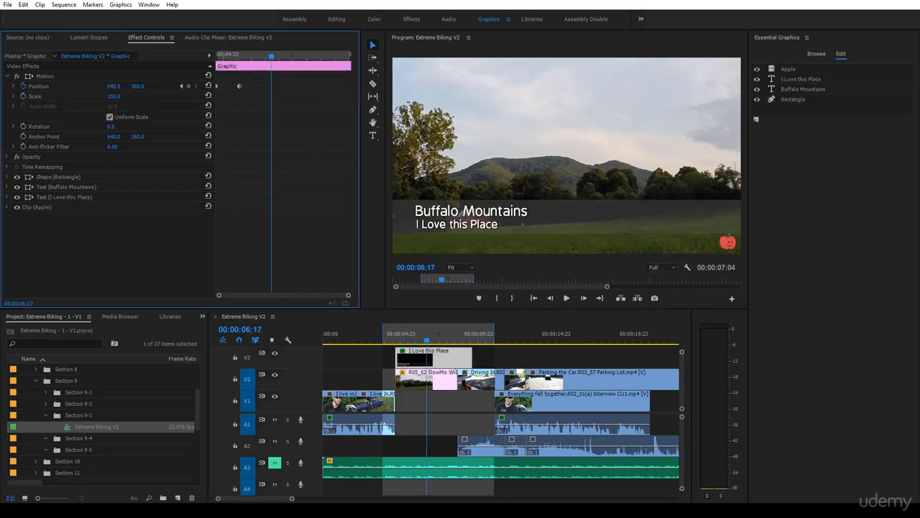
pyautogui.click(23, 87)
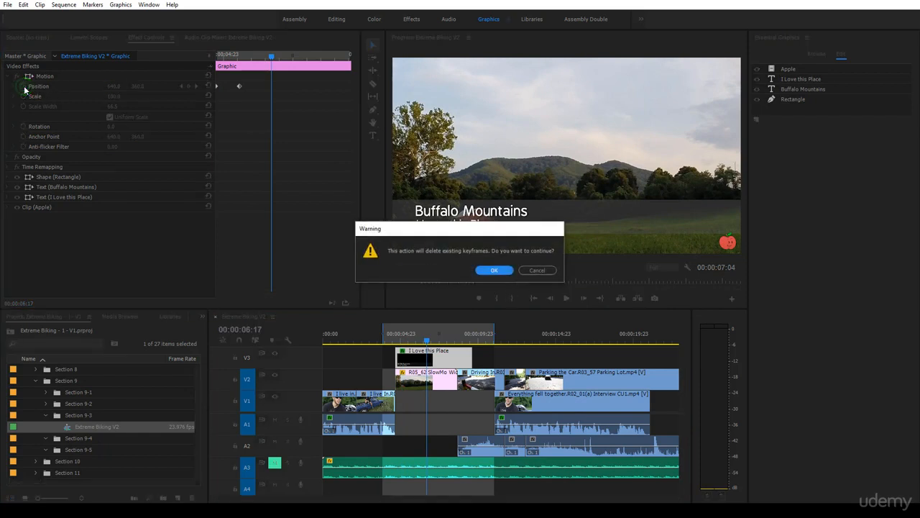
pyautogui.click(494, 271)
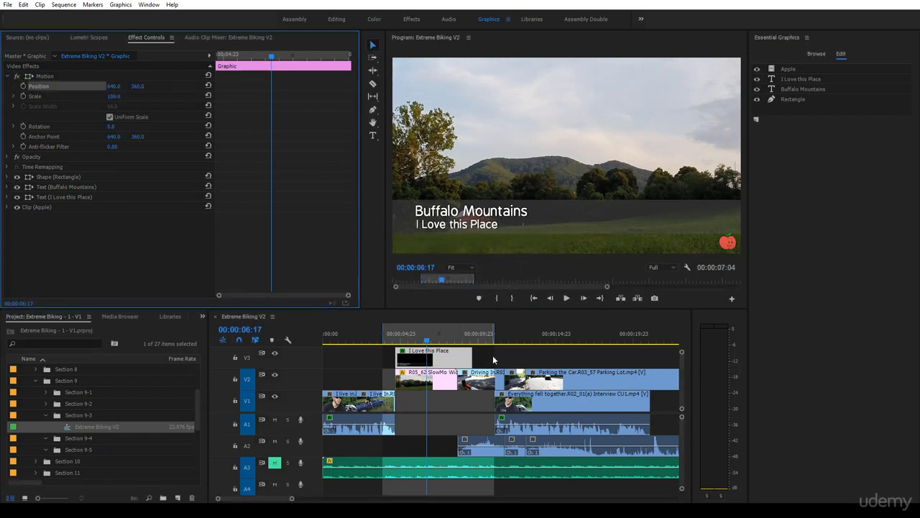
pyautogui.click(513, 356)
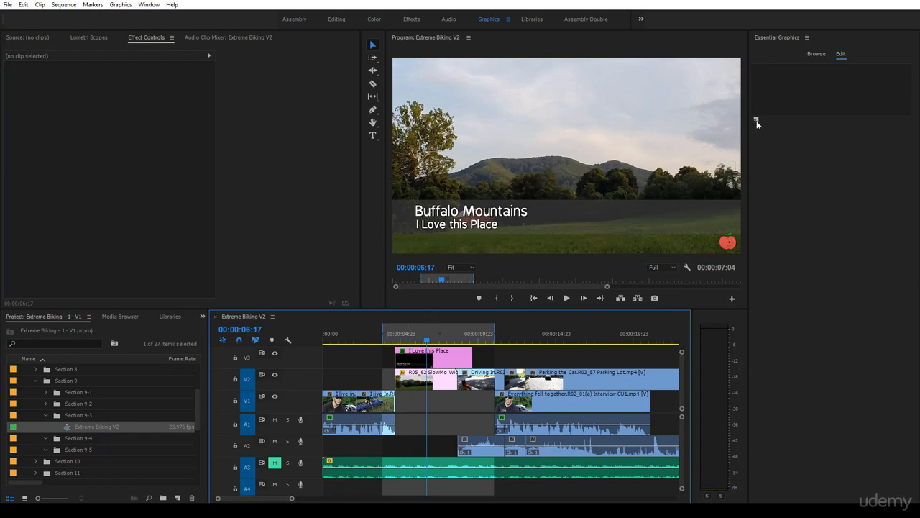
# Set a Transform Position keyframe on the graphic's rectangle shape at 00:00:05:03, keeping its in-frame position.
pyautogui.click(460, 359)
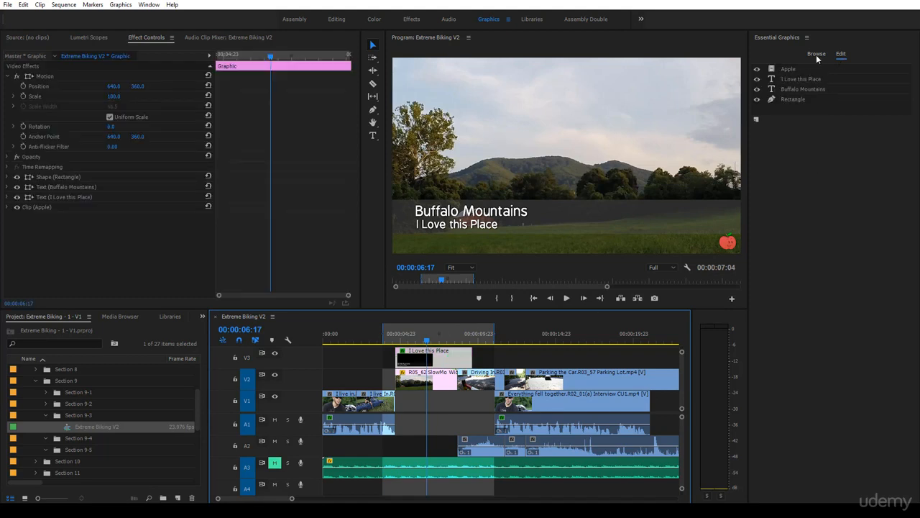
pyautogui.click(52, 179)
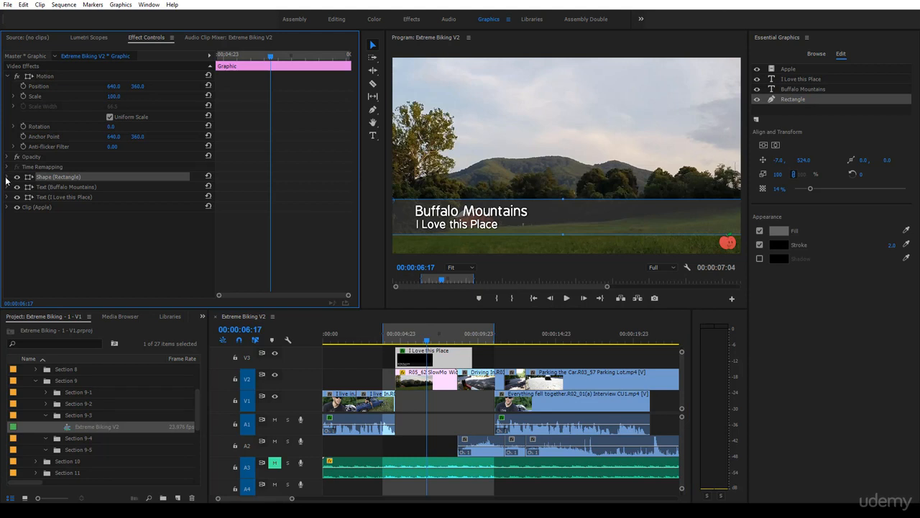
pyautogui.click(6, 178)
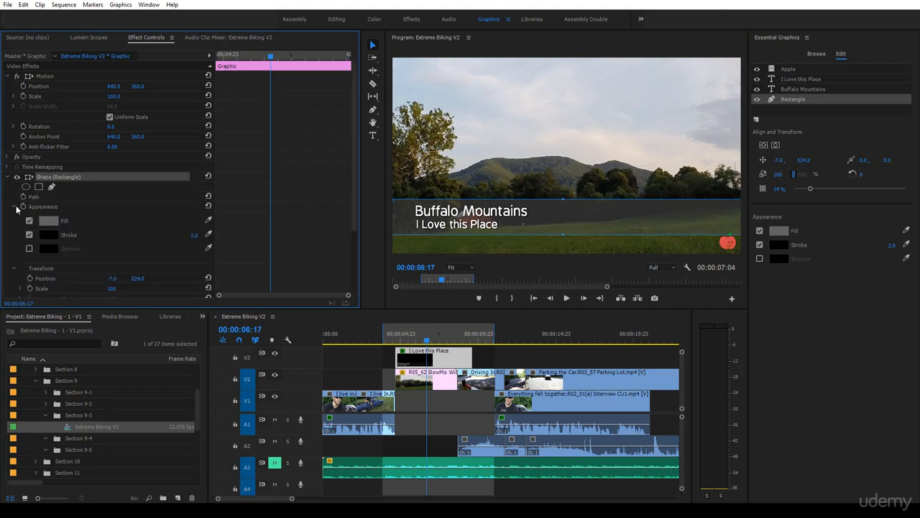
pyautogui.click(16, 207)
pyautogui.click(43, 224)
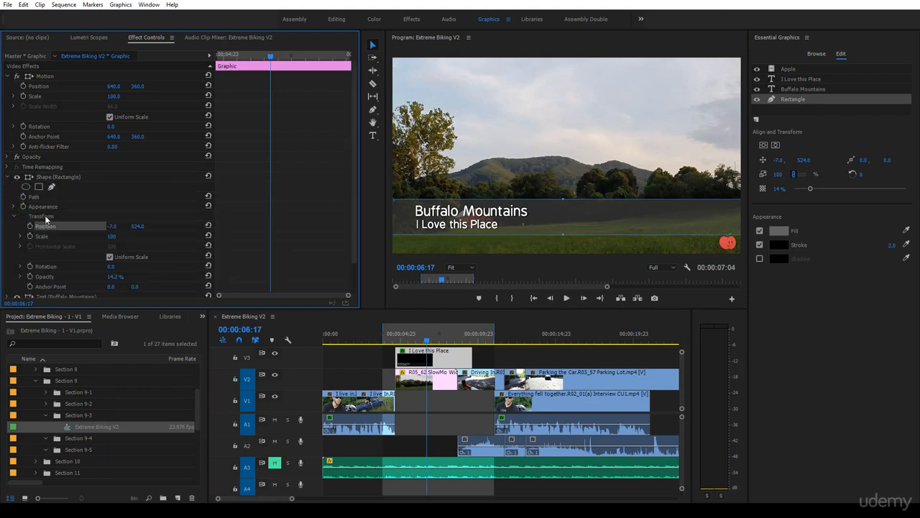
pyautogui.scroll(-2, 45, 218)
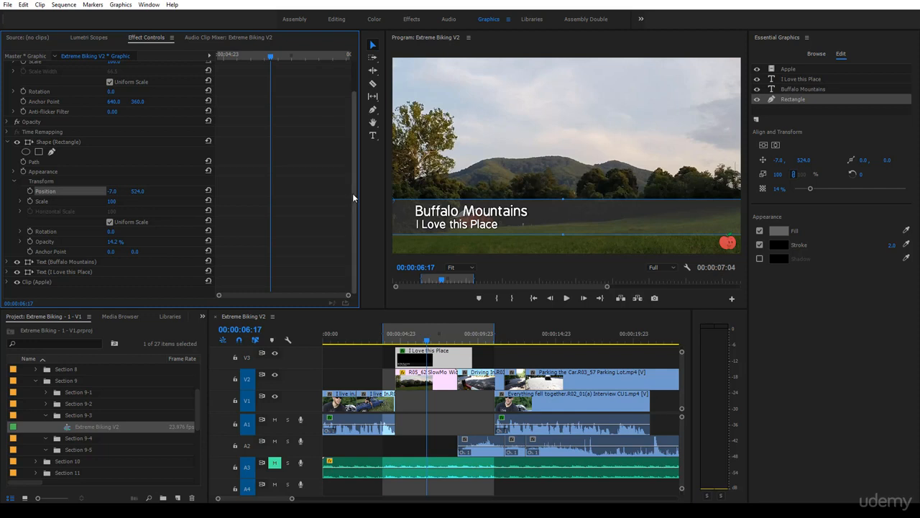
pyautogui.moveTo(269, 58); pyautogui.dragTo(228, 75)
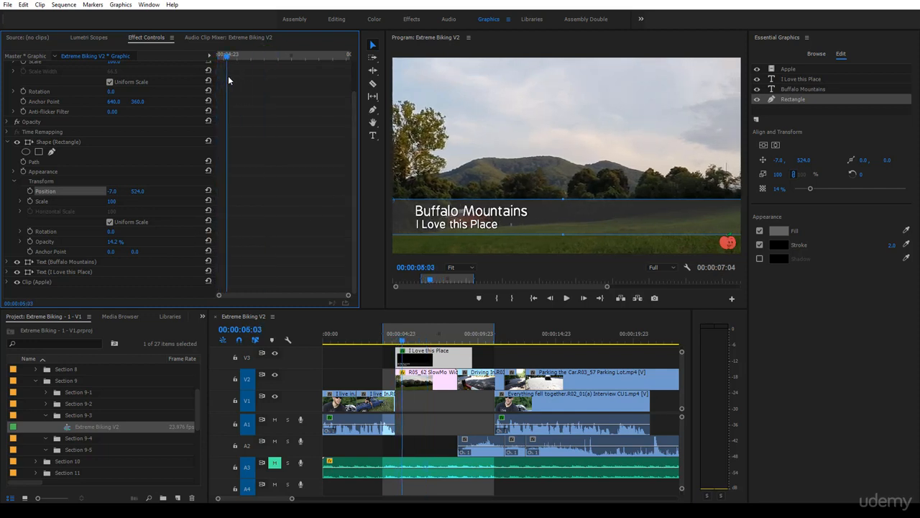
pyautogui.click(30, 193)
pyautogui.click(30, 192)
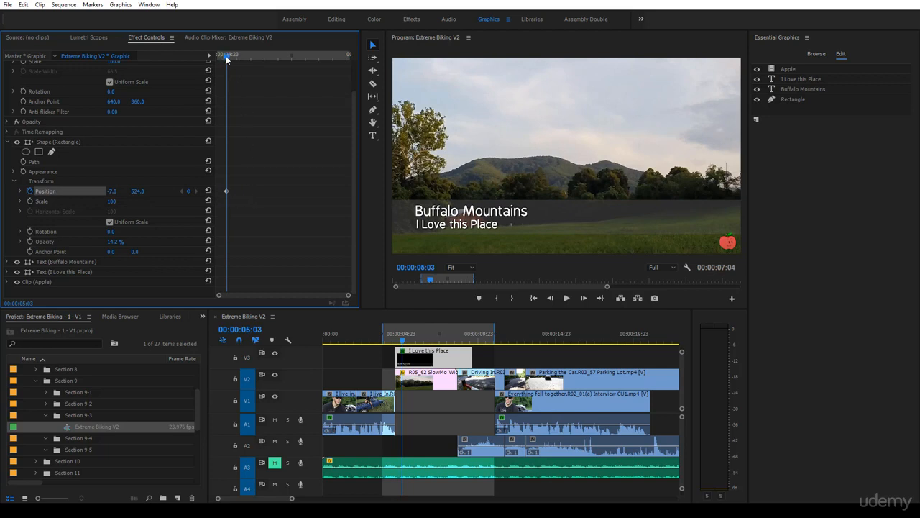
# Keyframe the rectangle fully off the frame's left side at 00:00:04:17 with a horizontal position of -1320.9, and preview the slide-in.
pyautogui.moveTo(221, 57); pyautogui.dragTo(217, 57)
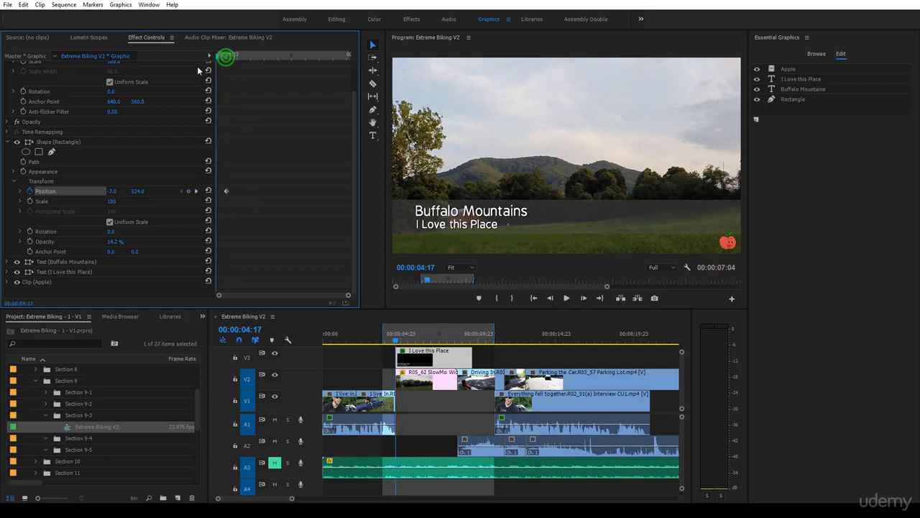
pyautogui.click(112, 193)
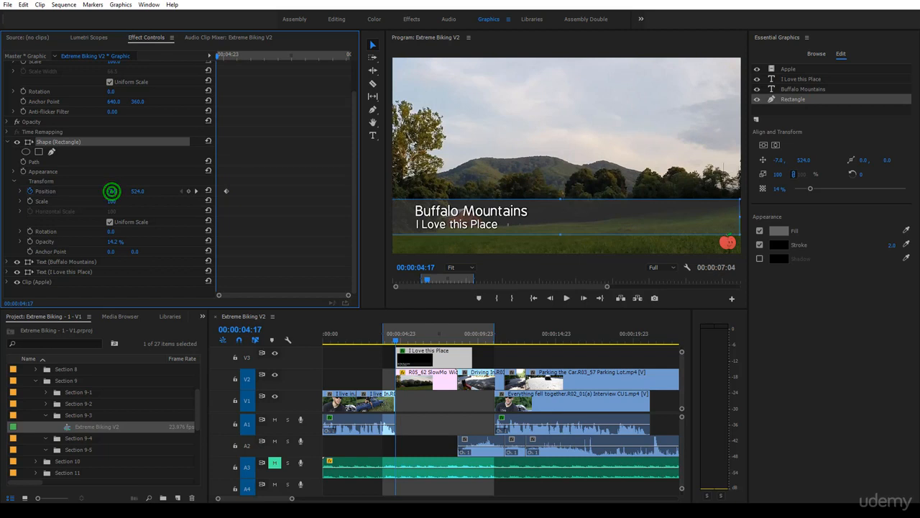
pyautogui.moveTo(112, 193); pyautogui.dragTo(461, 187)
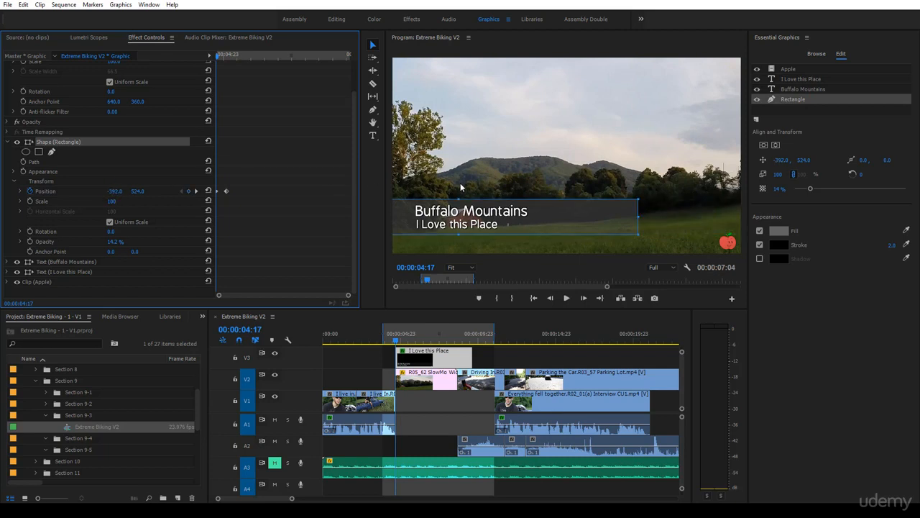
pyautogui.click(555, 212)
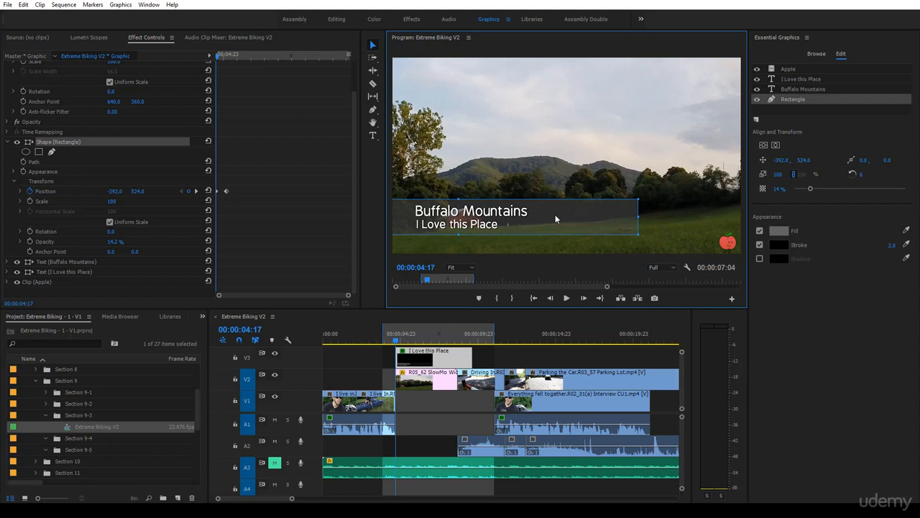
pyautogui.moveTo(555, 214); pyautogui.dragTo(302, 227)
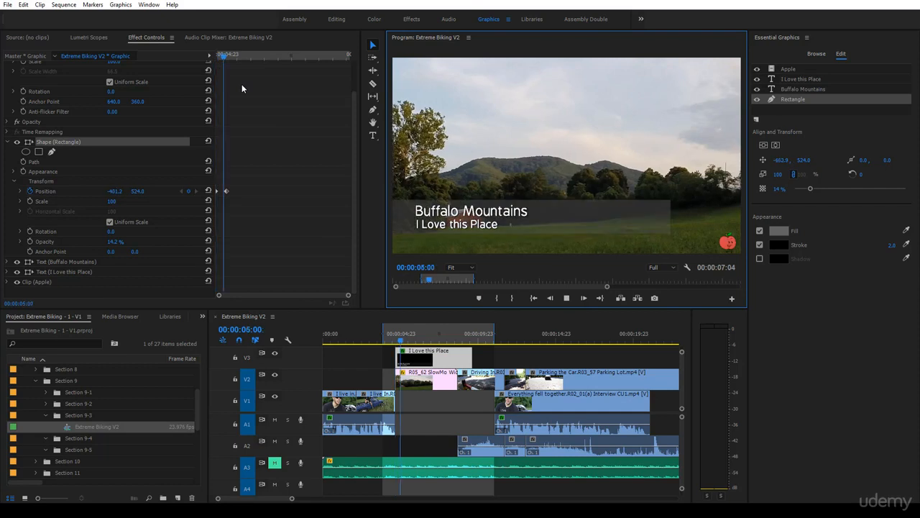
pyautogui.moveTo(270, 57); pyautogui.dragTo(223, 83)
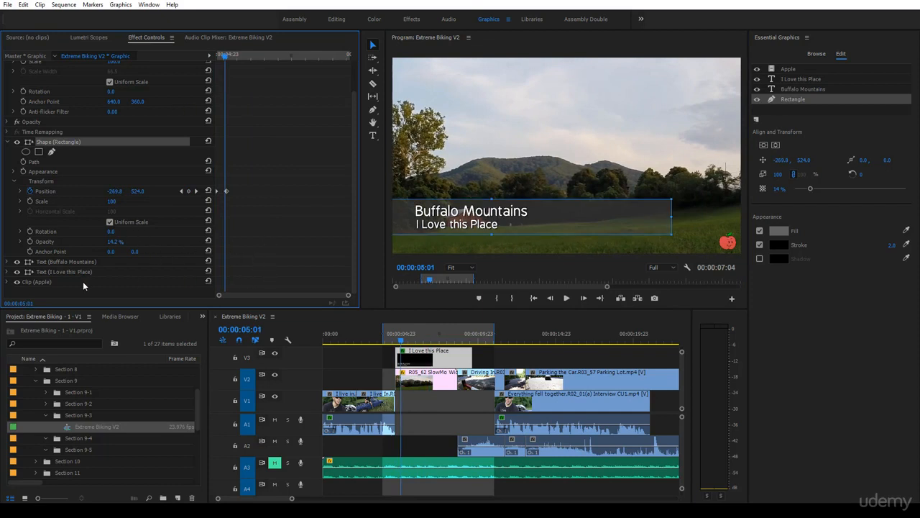
# Set a Transform Position keyframe on the Buffalo Mountains text at 00:00:05:06, keeping its in-frame position.
pyautogui.click(43, 261)
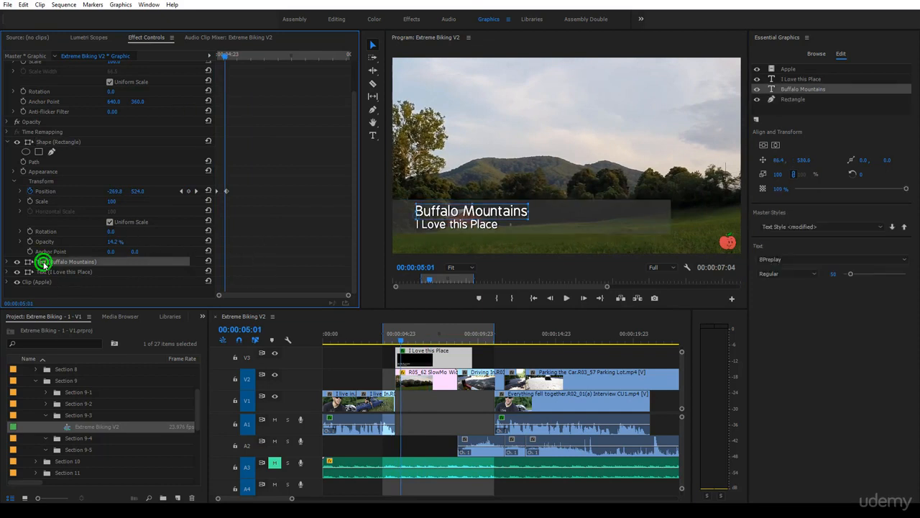
pyautogui.click(7, 263)
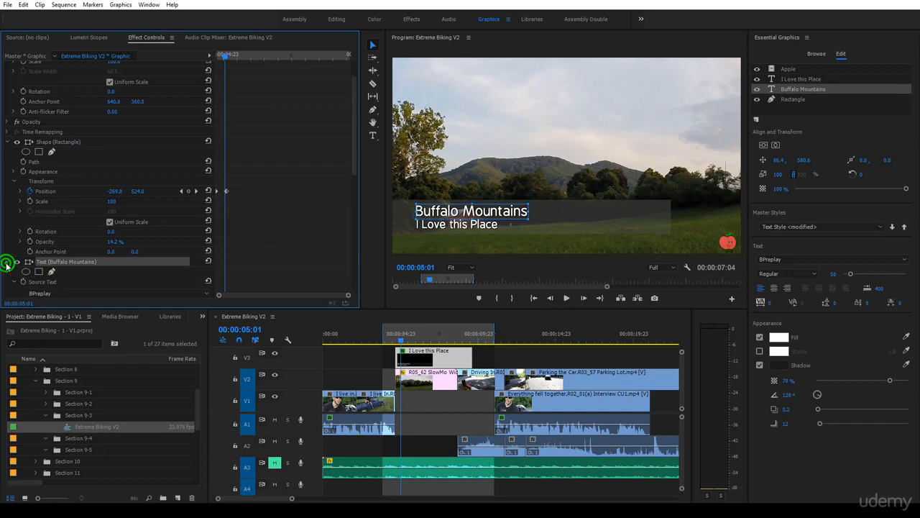
pyautogui.click(13, 223)
pyautogui.scroll(-2, 65, 205)
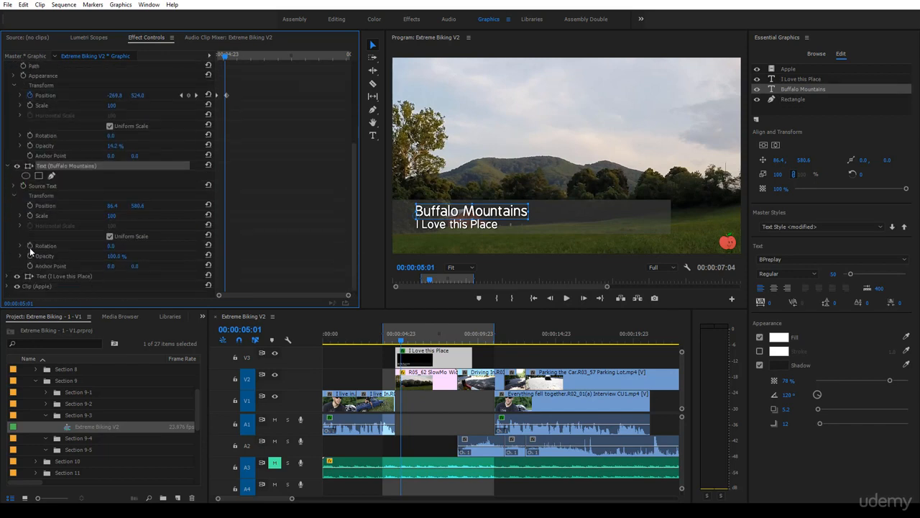
pyautogui.click(43, 207)
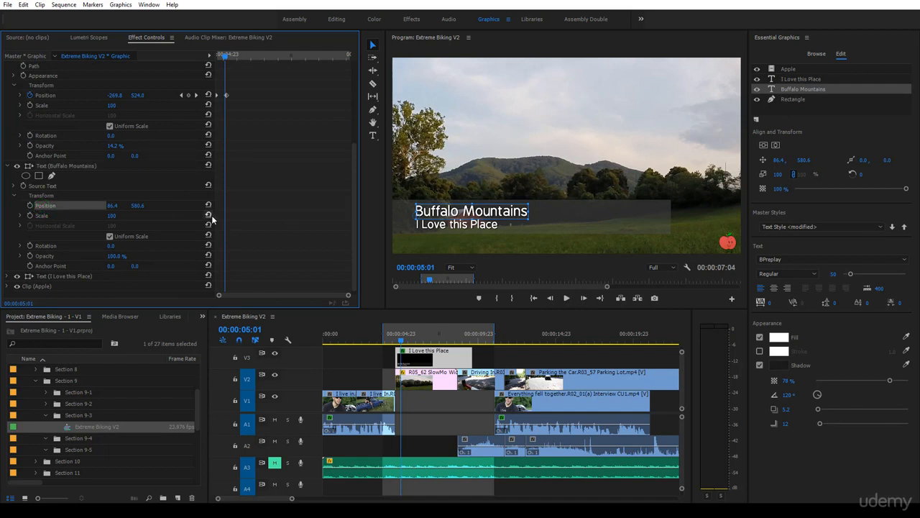
pyautogui.moveTo(228, 64); pyautogui.dragTo(231, 63)
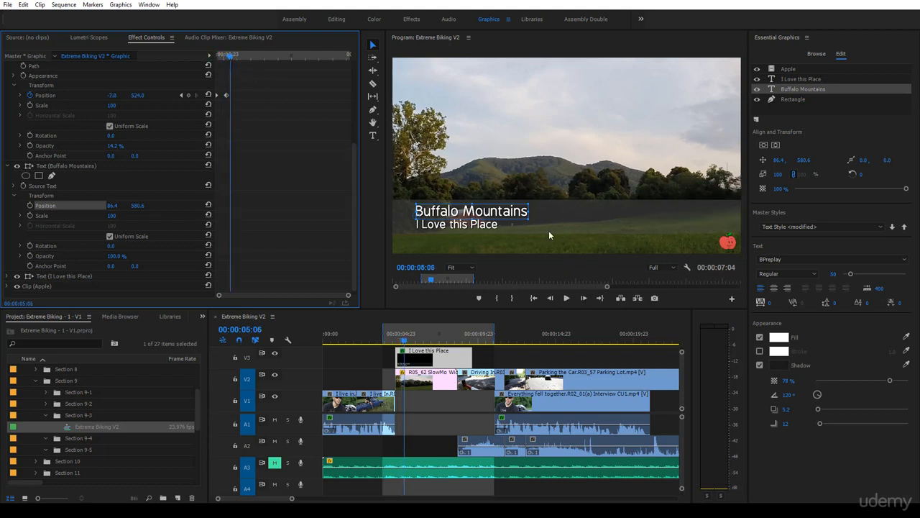
pyautogui.click(30, 205)
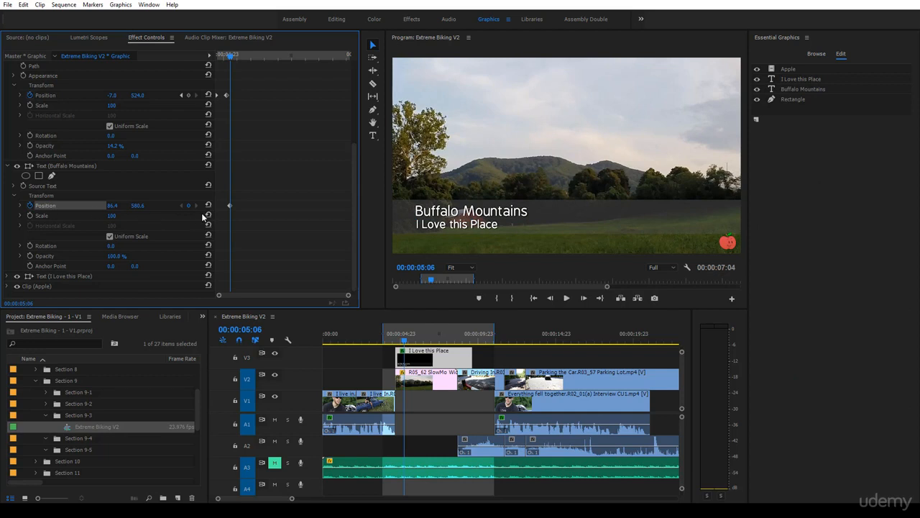
# Keyframe the Buffalo Mountains text off-frame at 00:00:04:21 with a horizontal position of -432.6, and play back the animation from the graphic's start.
pyautogui.moveTo(230, 56); pyautogui.dragTo(222, 63)
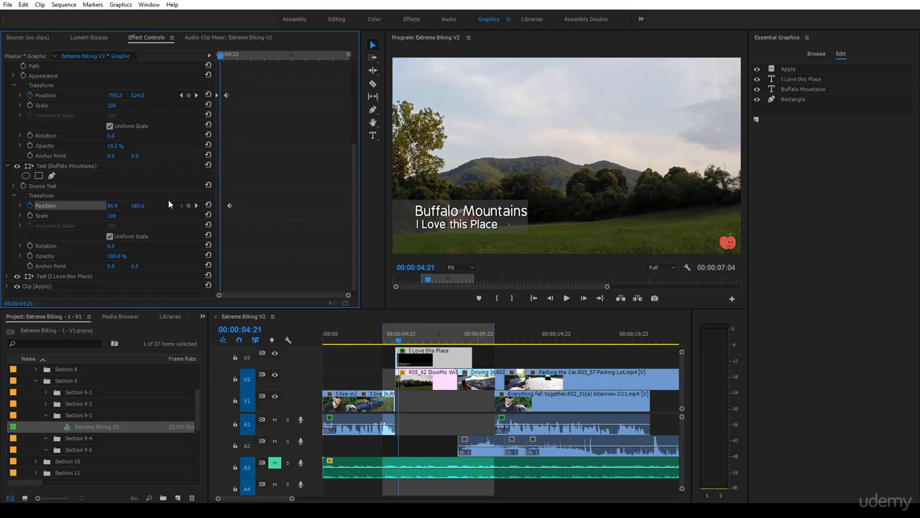
pyautogui.moveTo(113, 205); pyautogui.dragTo(16, 206)
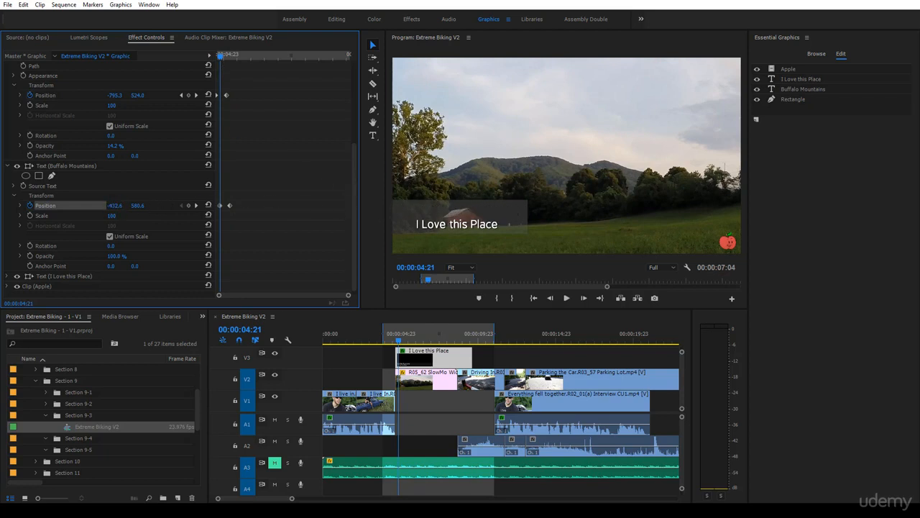
pyautogui.moveTo(220, 58); pyautogui.dragTo(182, 59)
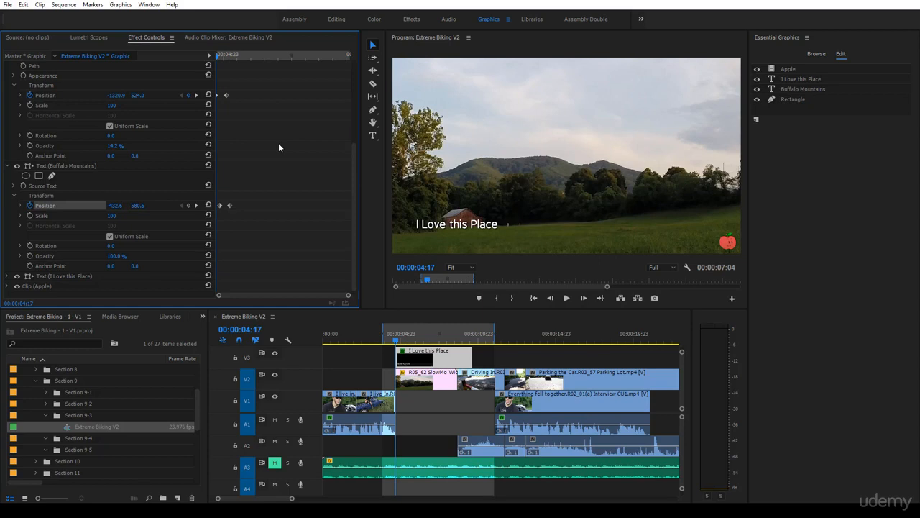
pyautogui.press('space')
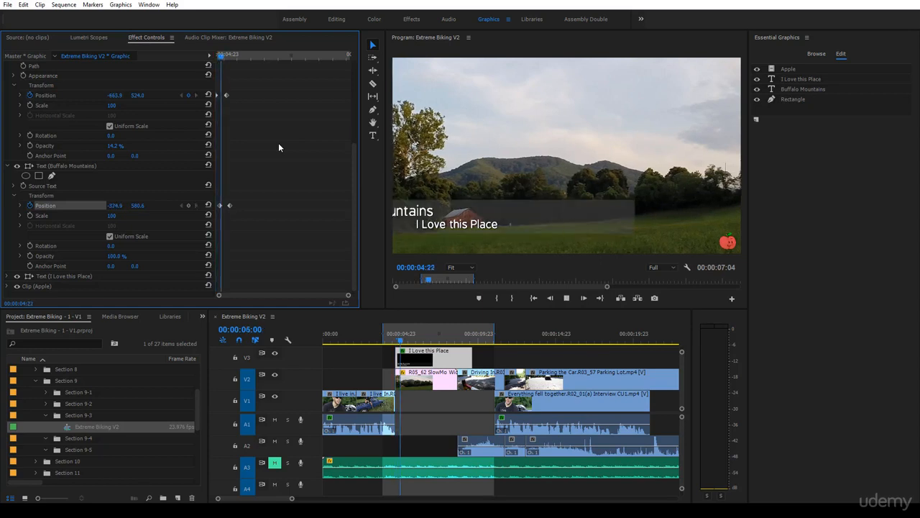
pyautogui.moveTo(273, 58); pyautogui.dragTo(187, 68)
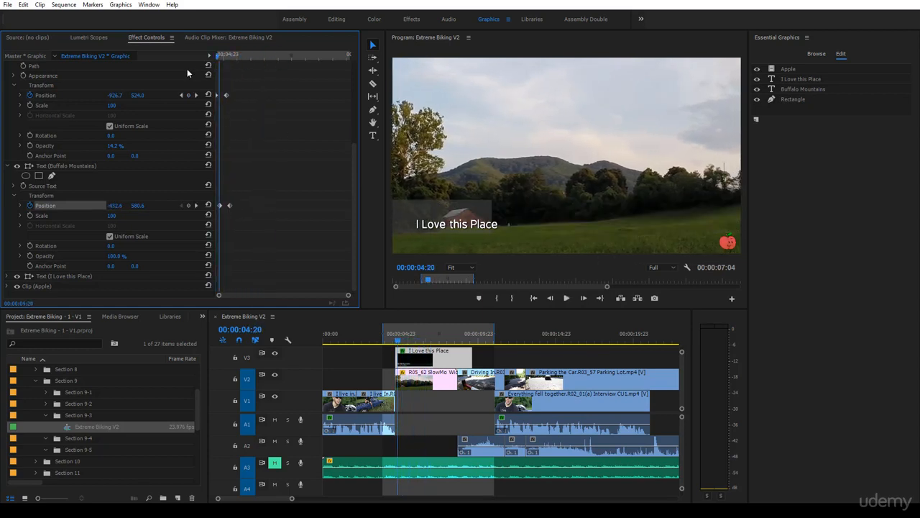
# Set a Transform Position keyframe on the I Love this Place text at 00:00:05:08, keeping its in-frame position.
pyautogui.click(70, 279)
pyautogui.click(9, 276)
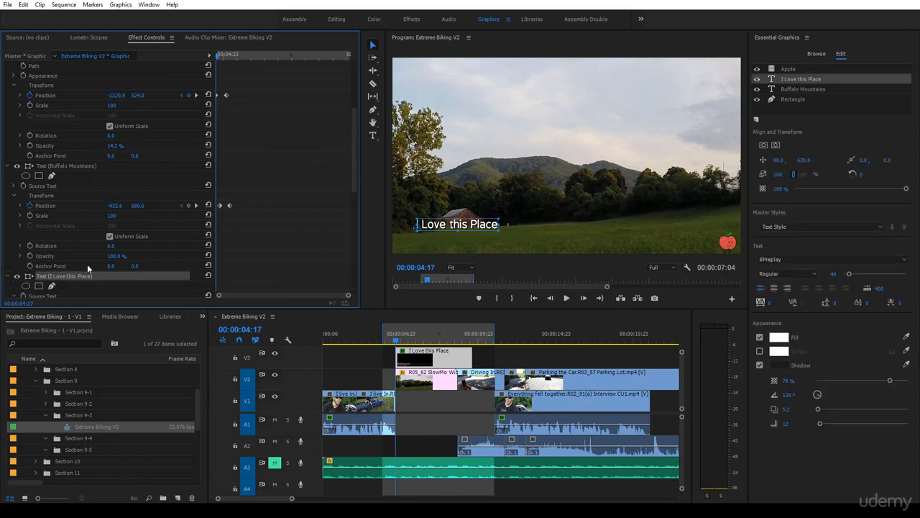
pyautogui.scroll(-4, 87, 267)
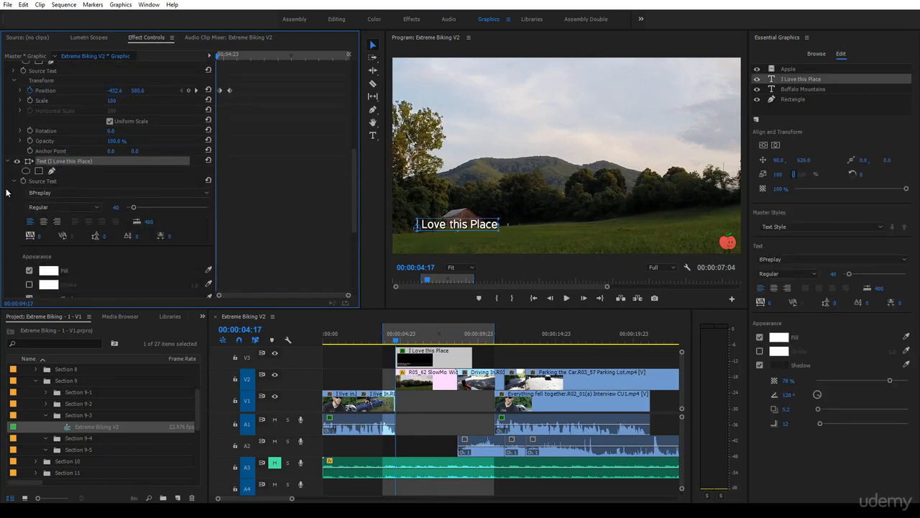
pyautogui.click(15, 184)
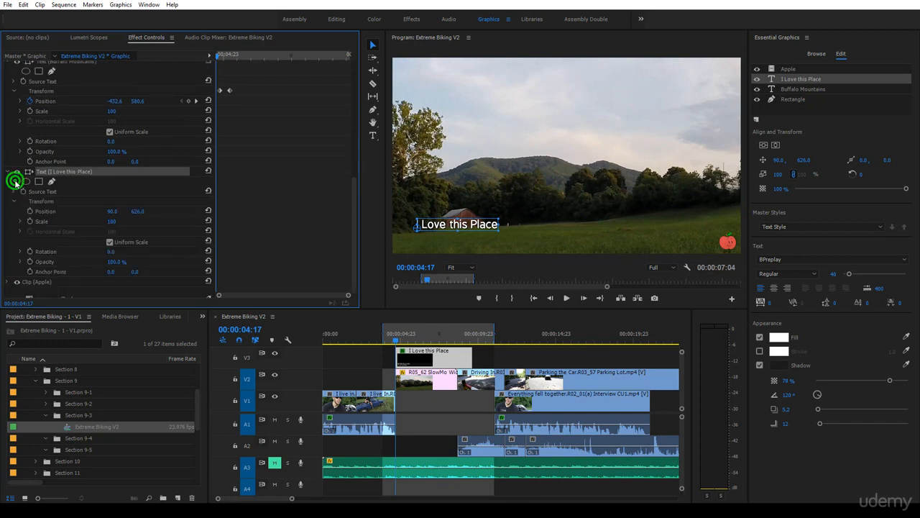
pyautogui.click(44, 211)
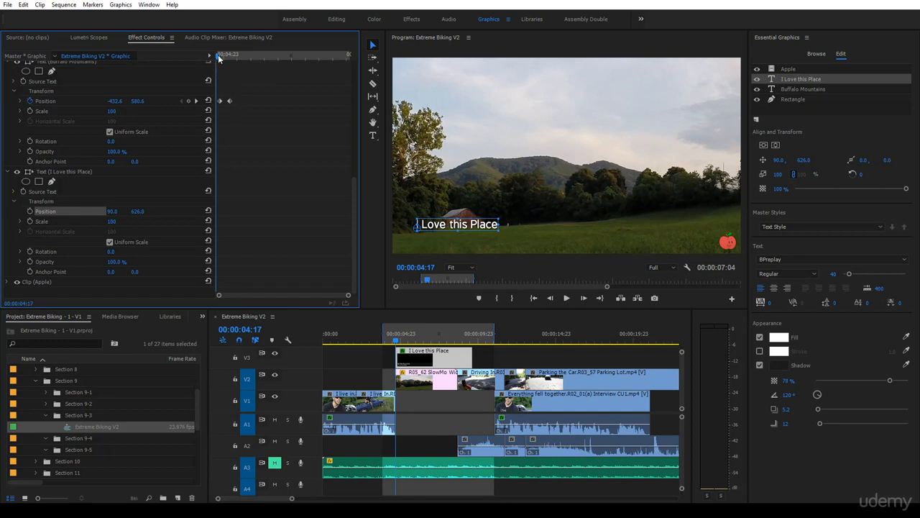
pyautogui.moveTo(219, 58); pyautogui.dragTo(233, 61)
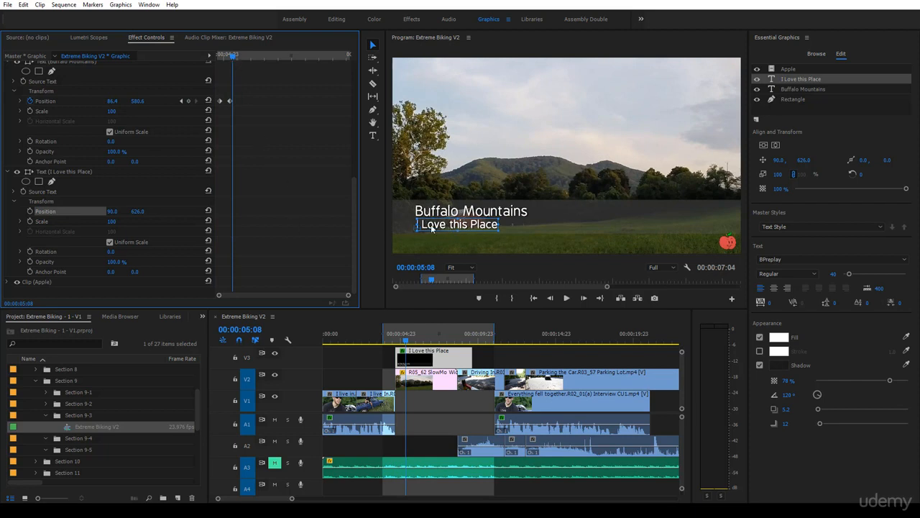
pyautogui.click(31, 210)
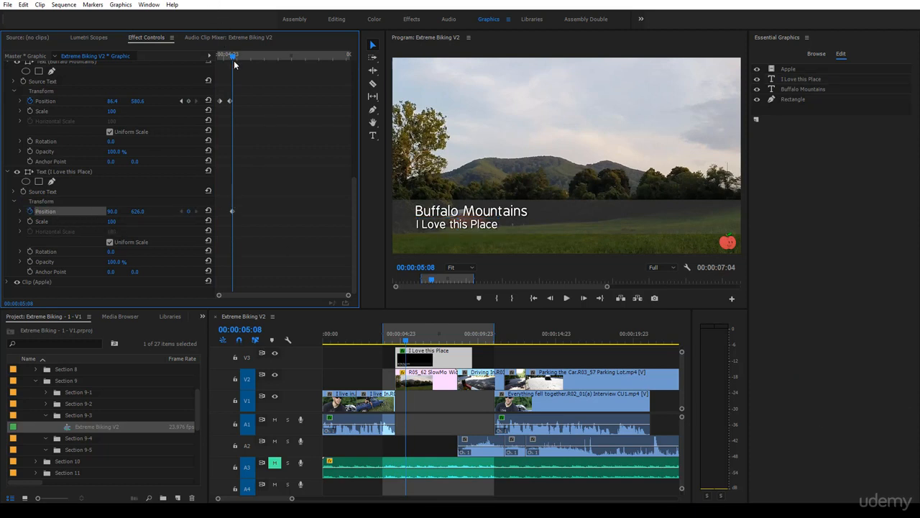
# Keyframe the I Love this Place text off-frame at 00:00:04:21 with a horizontal position of -321.0, and play back from the graphic's start.
pyautogui.moveTo(235, 61); pyautogui.dragTo(219, 61)
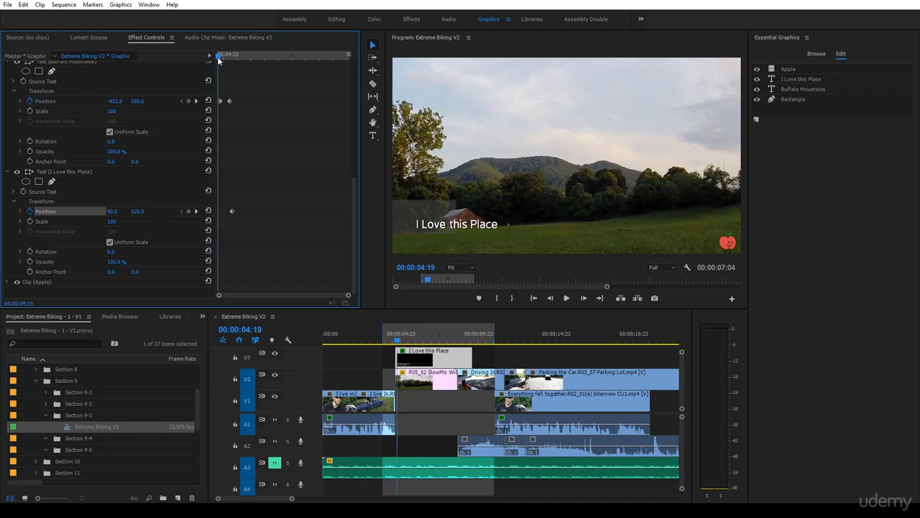
pyautogui.click(196, 101)
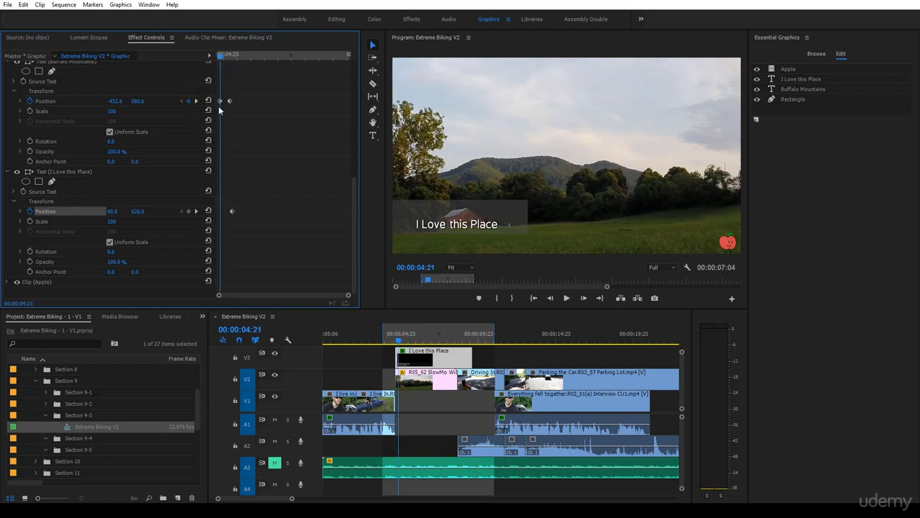
pyautogui.moveTo(112, 212); pyautogui.dragTo(44, 211)
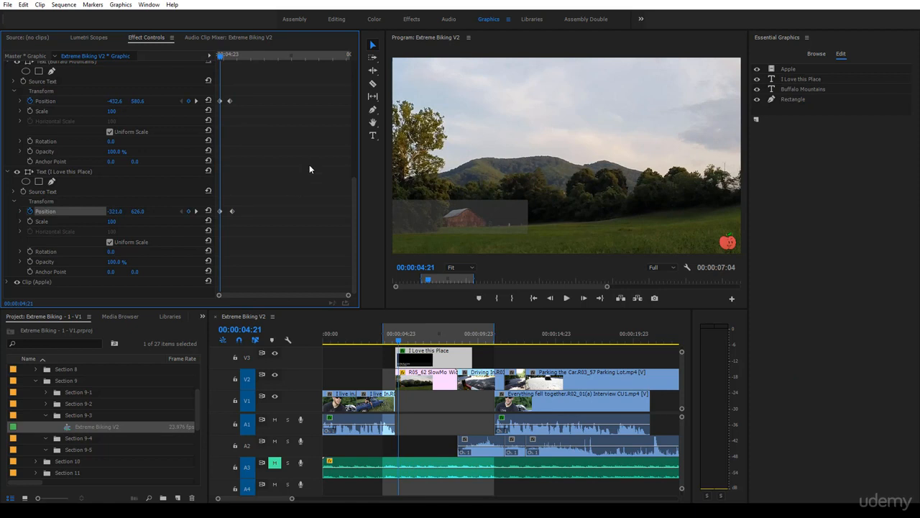
pyautogui.click(217, 54)
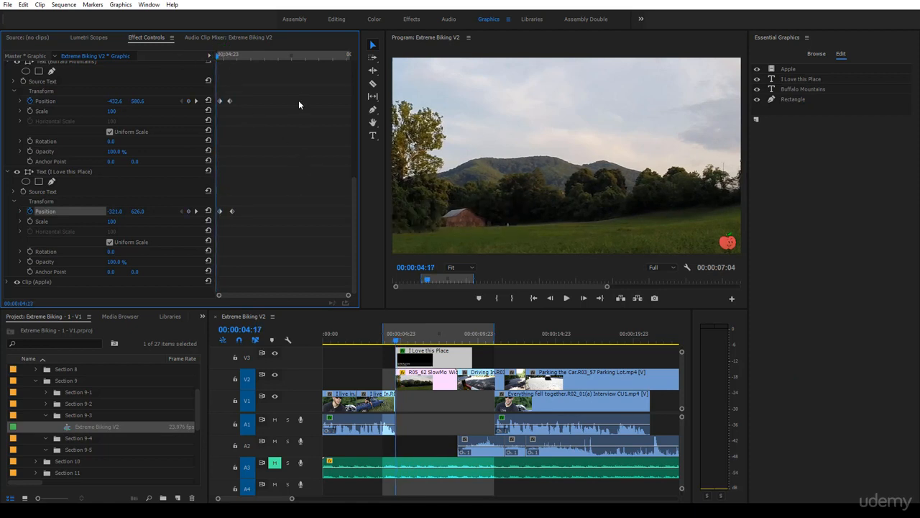
pyautogui.press('space')
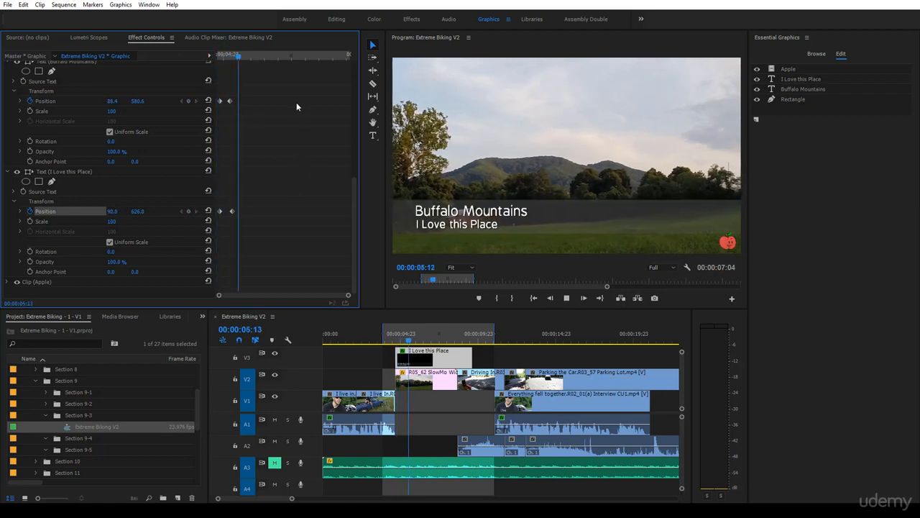
# Delay the I Love this Place text's first Position keyframe by a few frames, and play back the animation from the graphic's start.
pyautogui.click(271, 56)
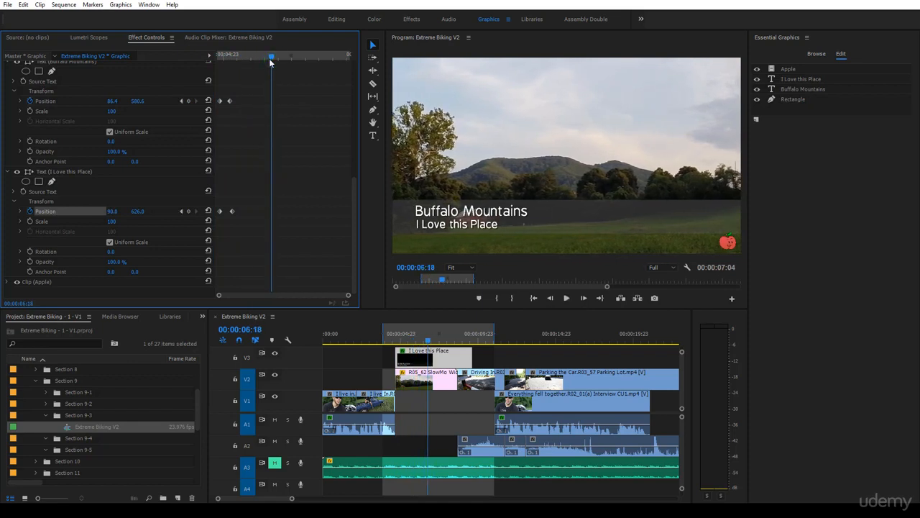
pyautogui.moveTo(219, 211); pyautogui.dragTo(225, 215)
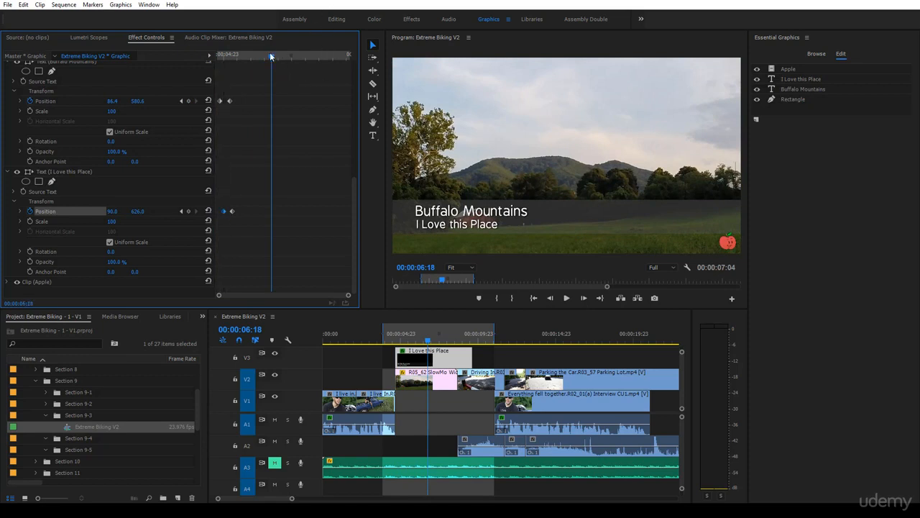
pyautogui.moveTo(235, 68); pyautogui.dragTo(215, 108)
pyautogui.press('space')
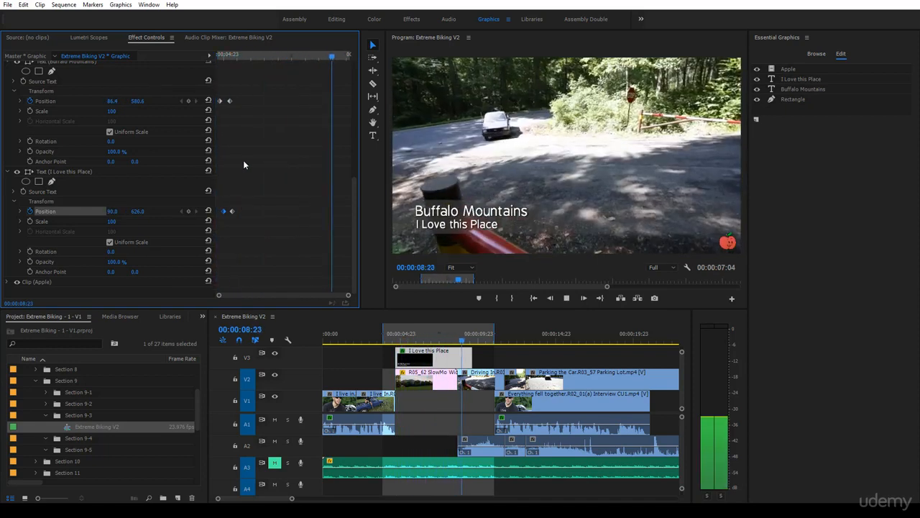
pyautogui.moveTo(243, 160); pyautogui.dragTo(284, 151)
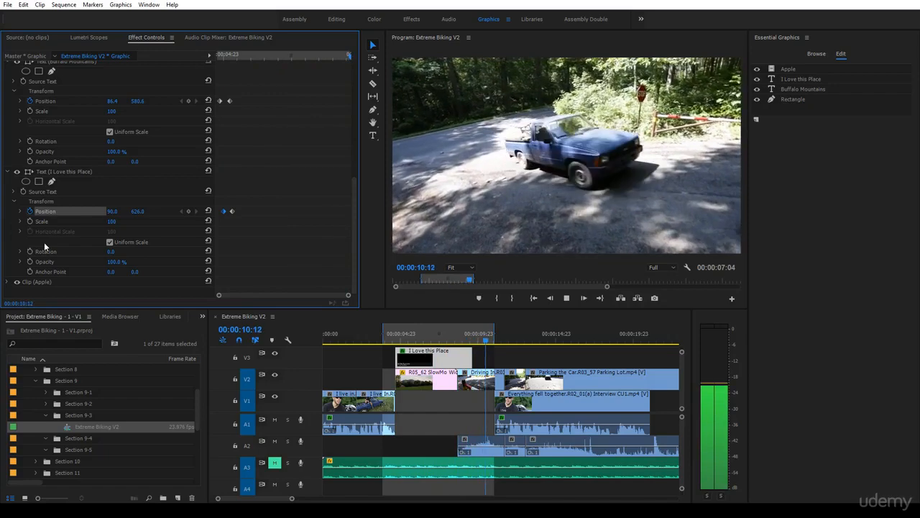
# Set a Scale keyframe on the Apple clip at 00:00:05:09, just past the I Love this Place text's final Position keyframe, keeping its current size.
pyautogui.moveTo(236, 55)
pyautogui.mouseDown()
pyautogui.moveTo(224, 62)
pyautogui.moveTo(233, 73)
pyautogui.mouseUp()
pyautogui.press('Left')
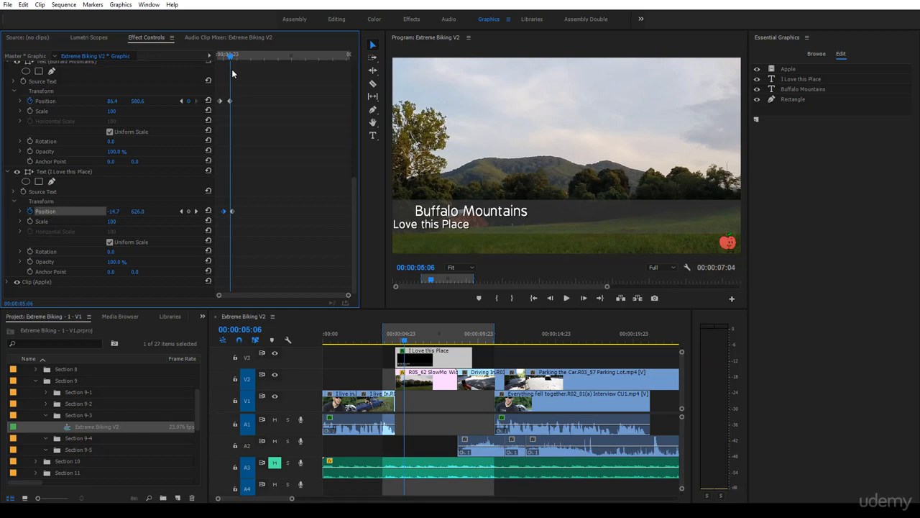
pyautogui.click(196, 211)
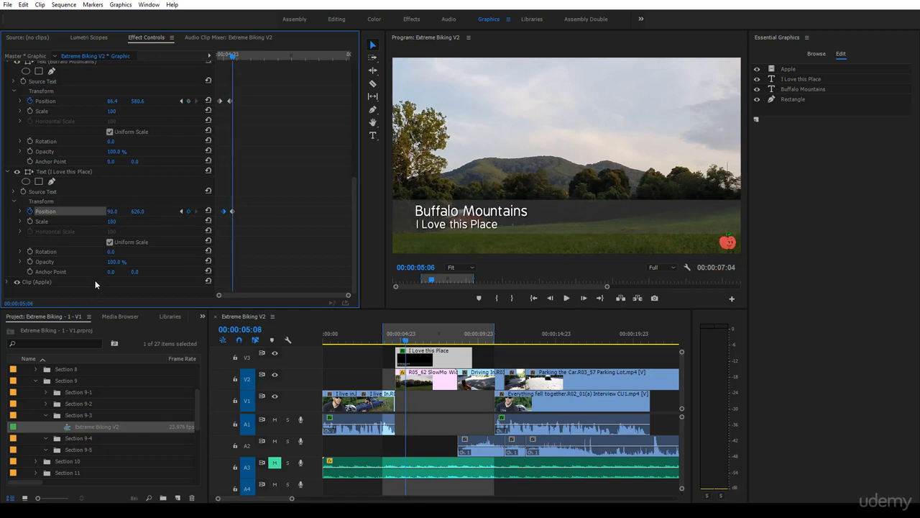
pyautogui.click(47, 282)
pyautogui.click(8, 283)
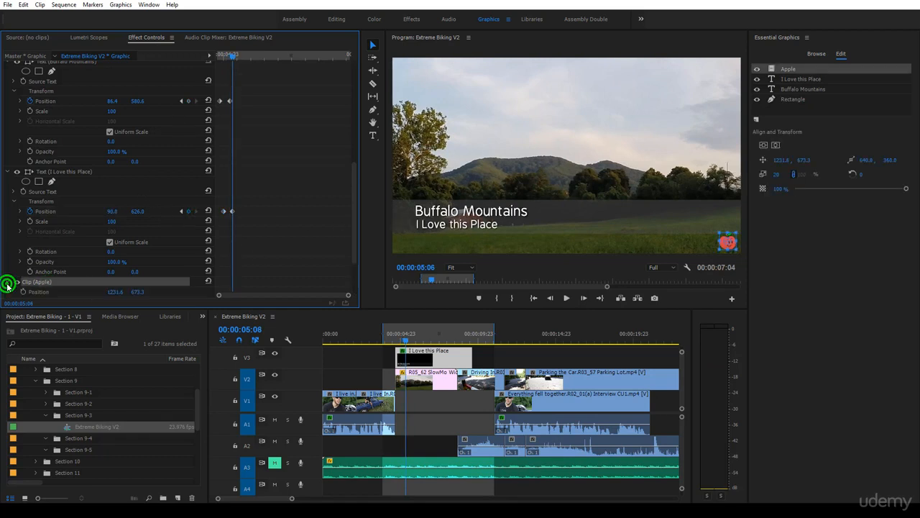
pyautogui.scroll(-2, 48, 286)
pyautogui.click(36, 256)
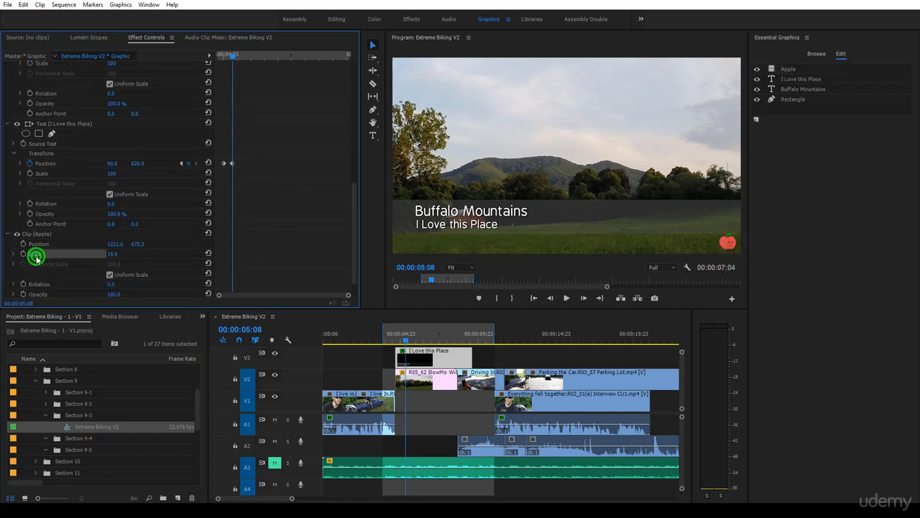
pyautogui.click(231, 60)
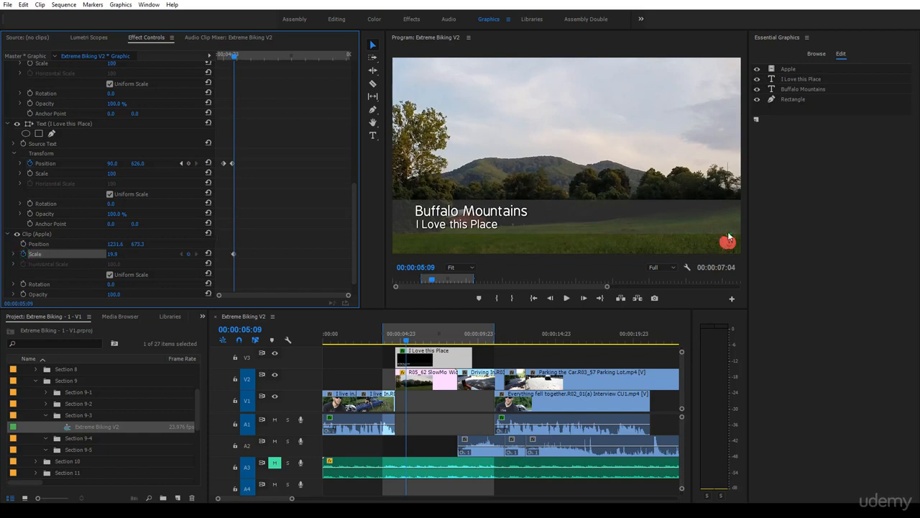
# Keyframe the Apple clip's Scale to 0 at 00:00:05:04, and play back the animation from the graphic's start.
pyautogui.moveTo(234, 59); pyautogui.dragTo(228, 62)
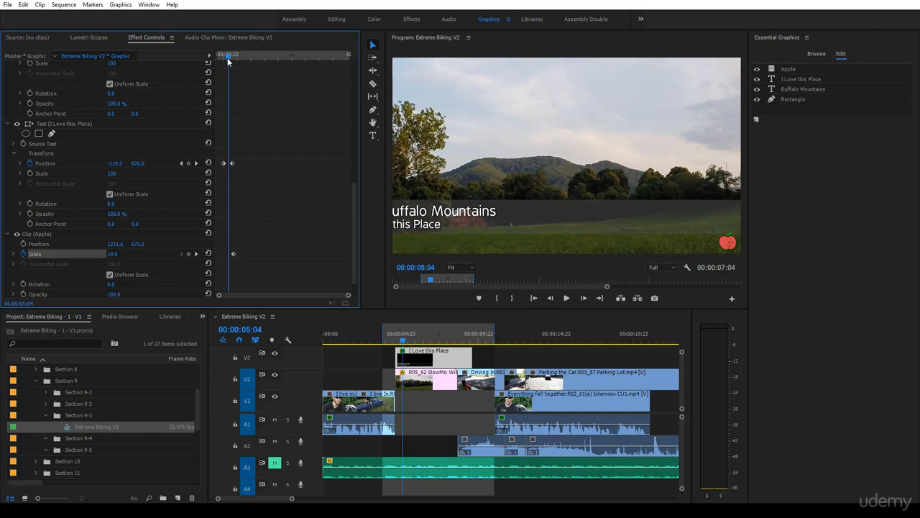
pyautogui.click(110, 254)
pyautogui.moveTo(229, 56); pyautogui.dragTo(143, 84)
pyautogui.press('space')
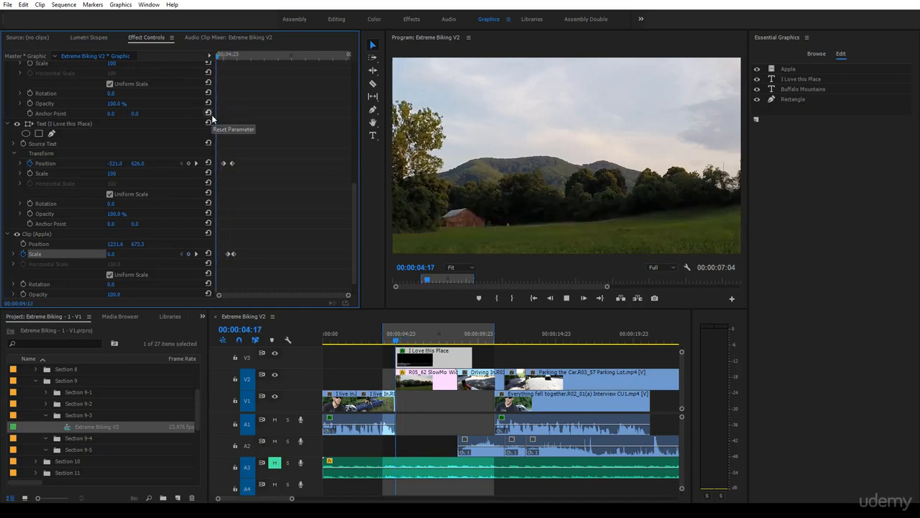